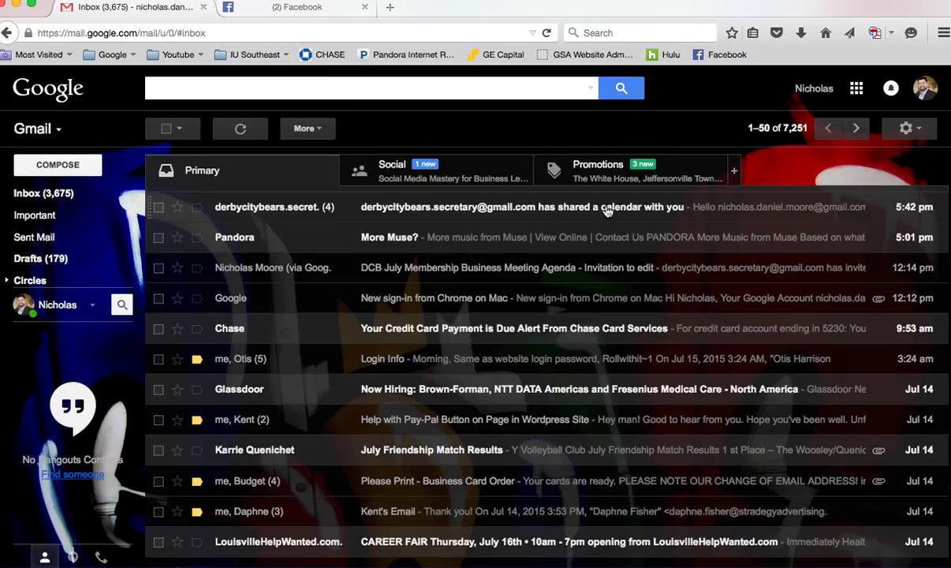
- Open the shared-calendar notification thread in the inbox and read through its messages, including the oldest one
{"action": "left_click", "coordinate": [520, 215]}
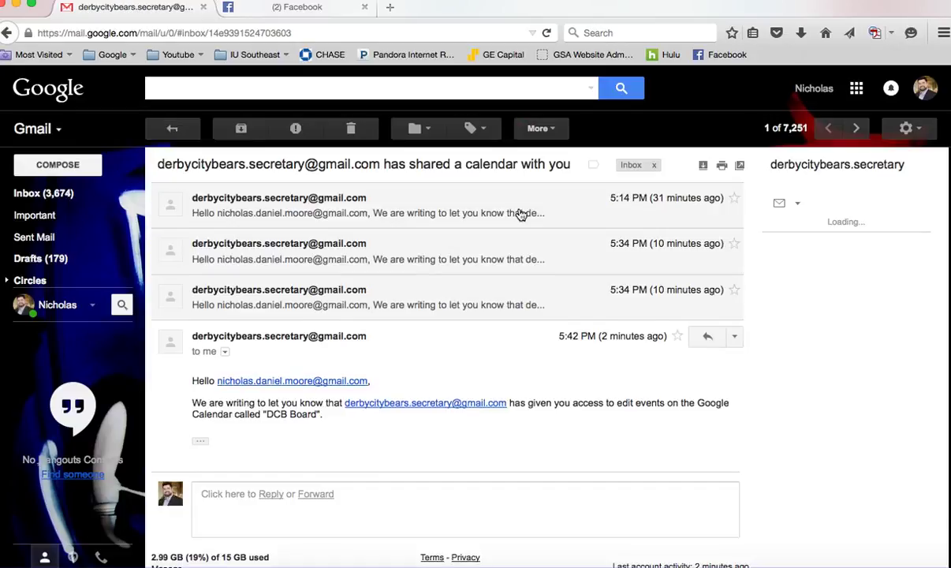
{"action": "scroll", "coordinate": [452, 360], "scroll_direction": "down", "scroll_amount": 2}
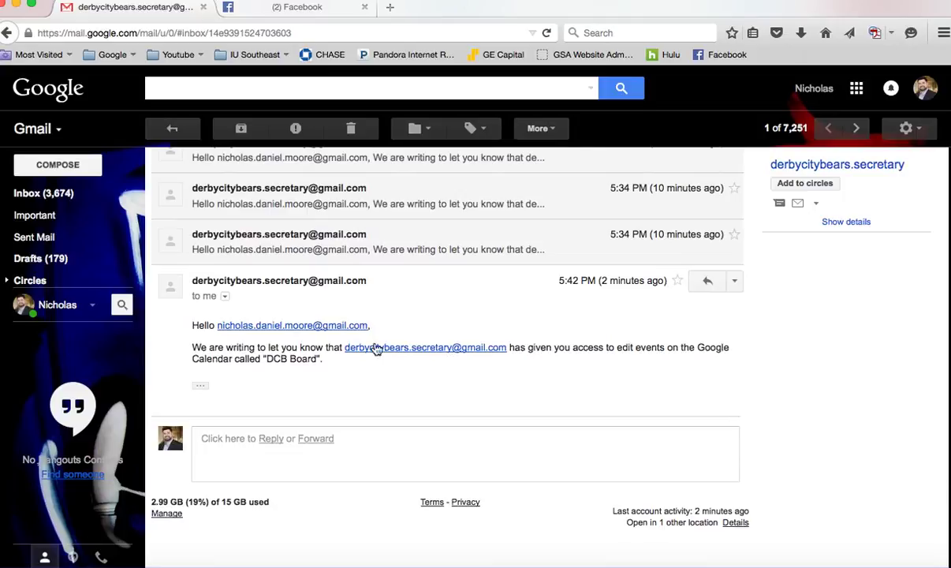
{"action": "scroll", "coordinate": [424, 297], "scroll_direction": "up", "scroll_amount": 2}
{"action": "left_click", "coordinate": [417, 197]}
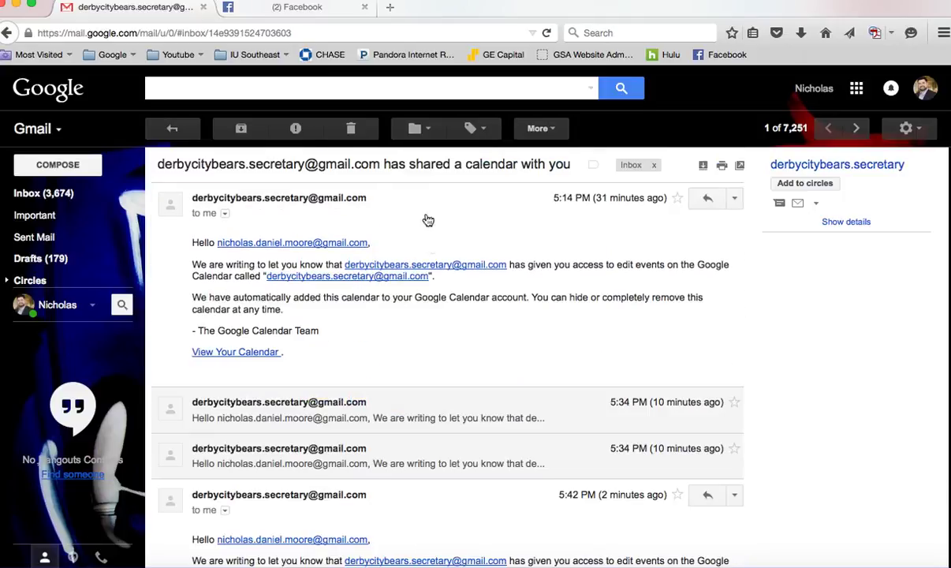
{"action": "scroll", "coordinate": [442, 309], "scroll_direction": "down", "scroll_amount": 8}
{"action": "scroll", "coordinate": [442, 308], "scroll_direction": "down", "scroll_amount": 3}
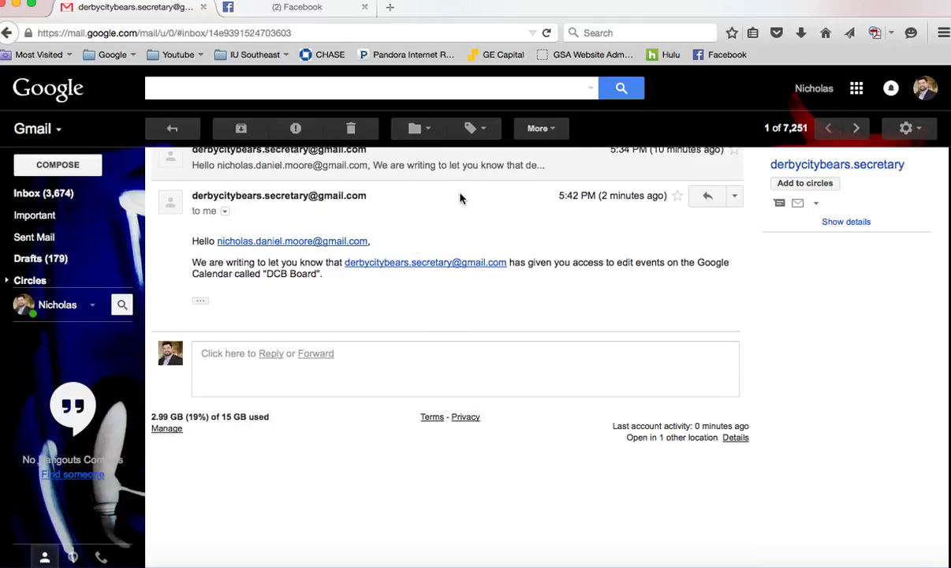
{"action": "scroll", "coordinate": [527, 208], "scroll_direction": "up", "scroll_amount": 7}
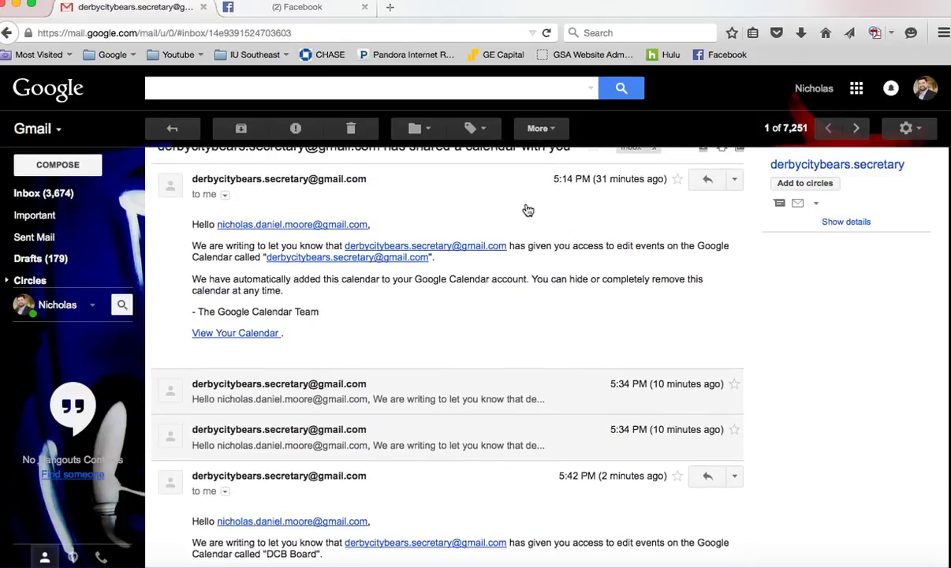
{"action": "scroll", "coordinate": [527, 208], "scroll_direction": "down", "scroll_amount": 8}
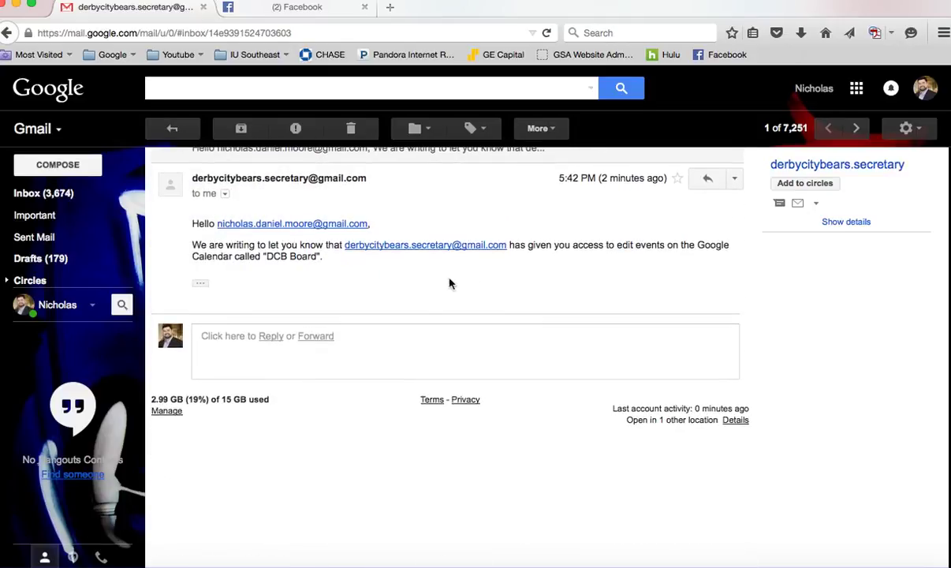
- Open Google Calendar and display only the shared calendar carrying a person's name among the other calendars
{"action": "left_click", "coordinate": [857, 89]}
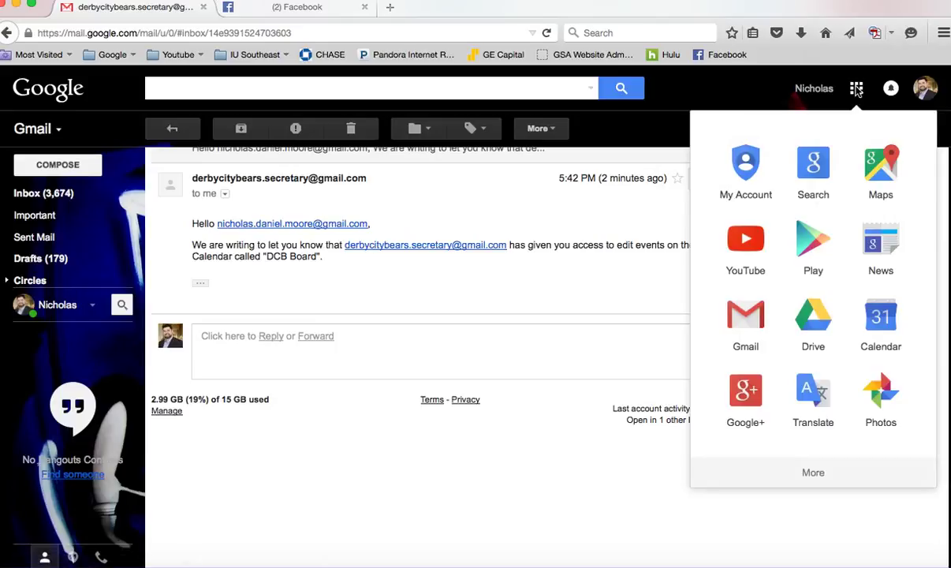
{"action": "left_click", "coordinate": [884, 319]}
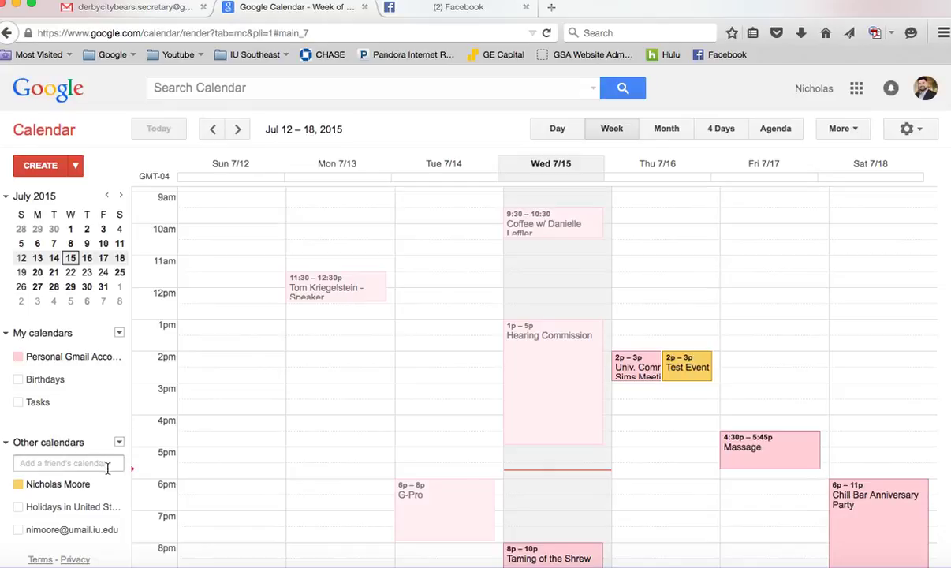
{"action": "mouse_move", "coordinate": [120, 487]}
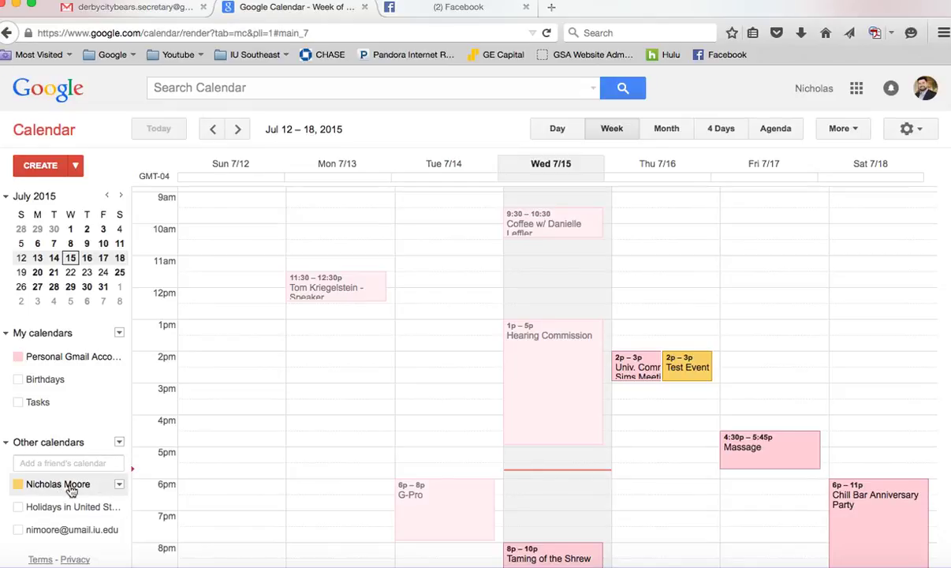
{"action": "left_click", "coordinate": [119, 485]}
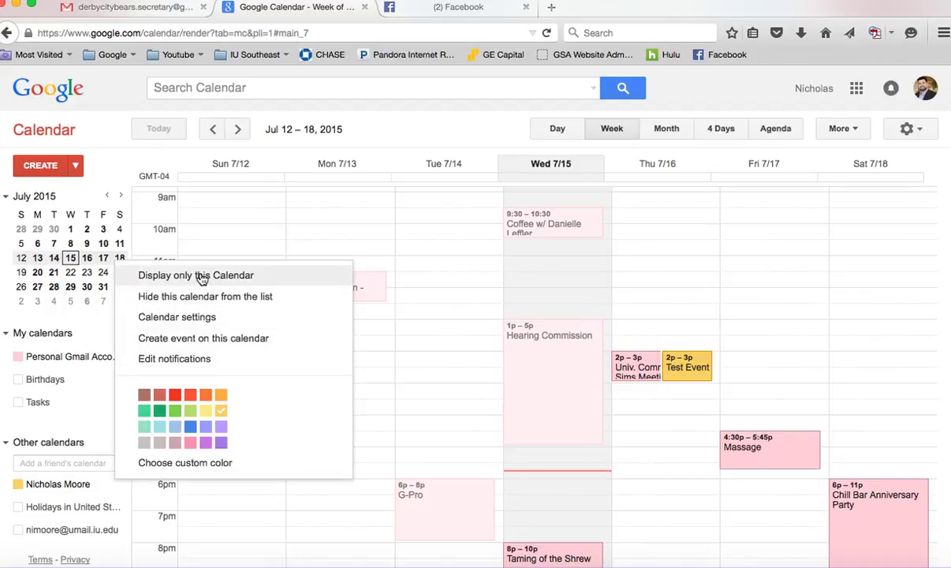
{"action": "left_click", "coordinate": [235, 277]}
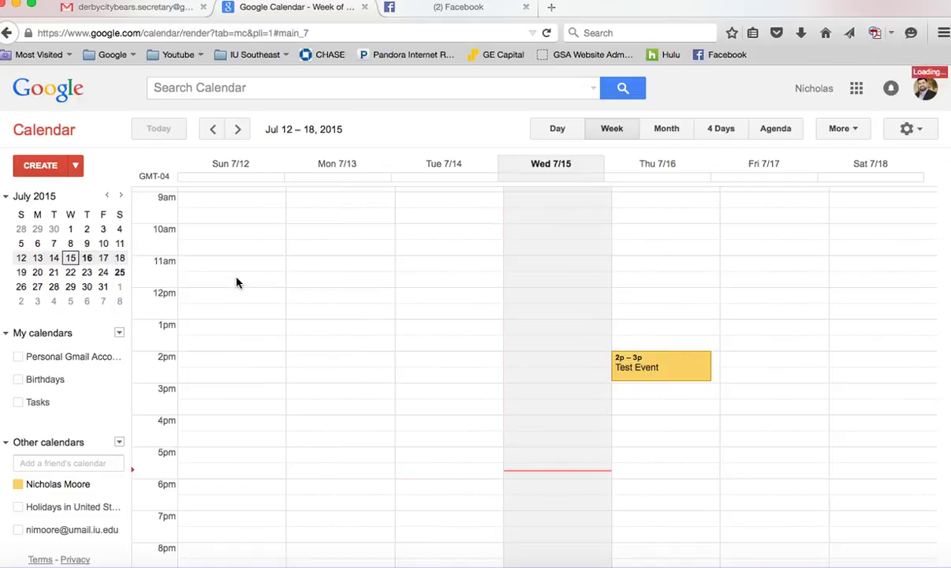
- Rename the displayed shared calendar to "DCB Board" in its calendar settings and save
{"action": "left_click", "coordinate": [119, 484]}
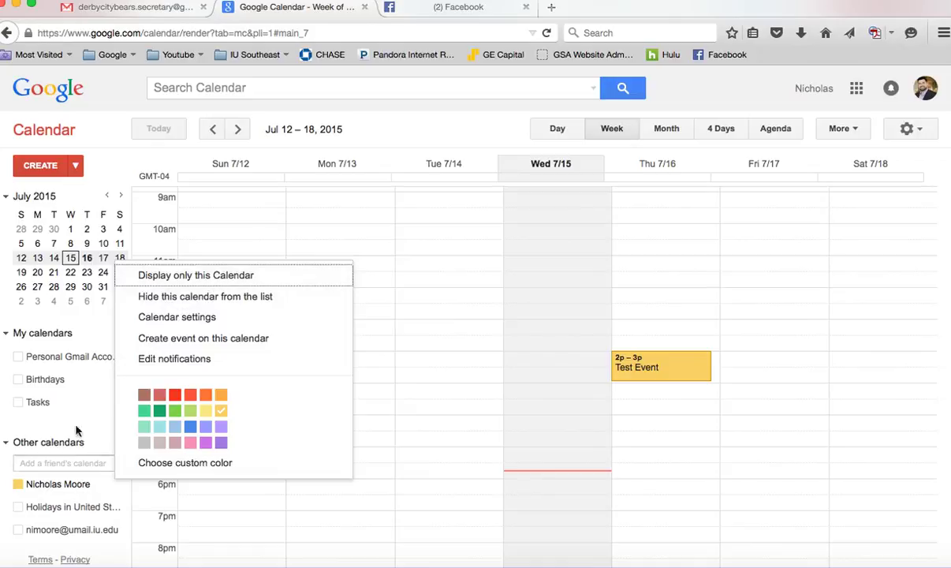
{"action": "left_click", "coordinate": [197, 323]}
{"action": "left_click_drag", "start_coordinate": [324, 196], "coordinate": [178, 188]}
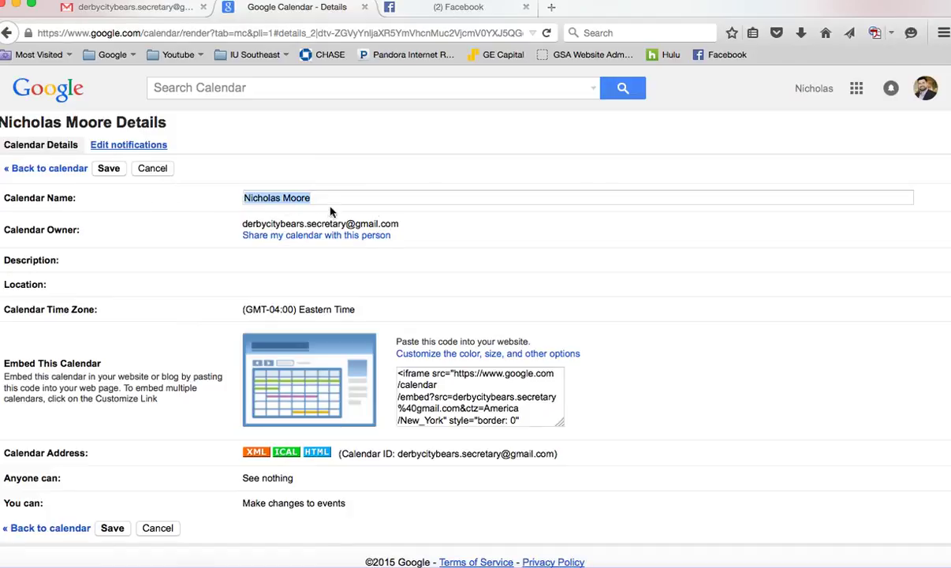
{"action": "type", "text": "DCB Board"}
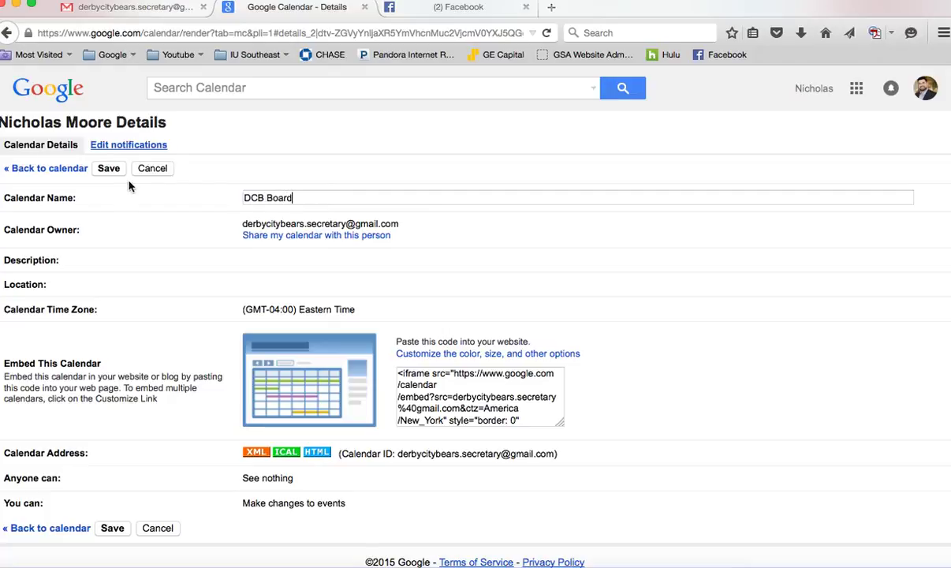
{"action": "left_click", "coordinate": [110, 169]}
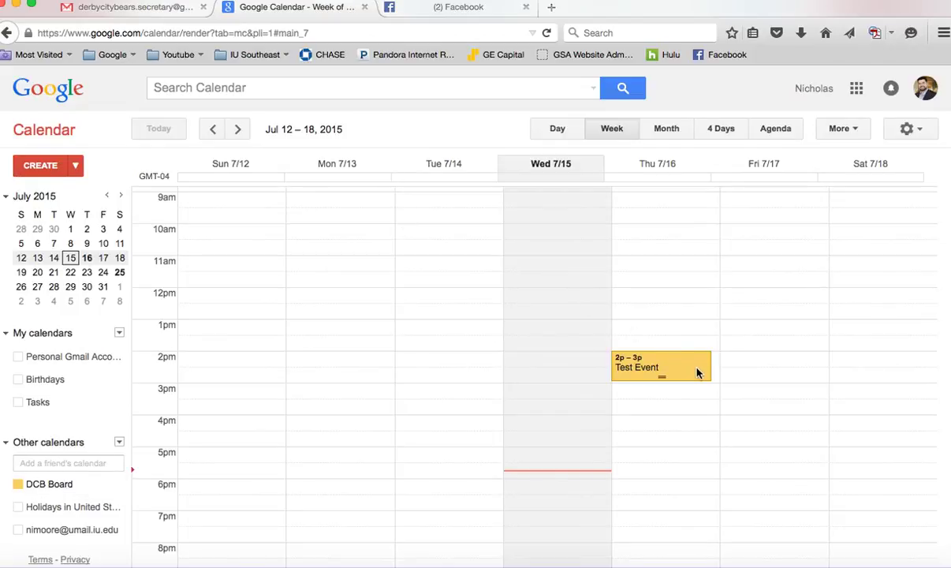
- Open Test Event on Thursday 7/16 for editing and set its start time to 3:00pm
{"action": "left_click", "coordinate": [696, 372]}
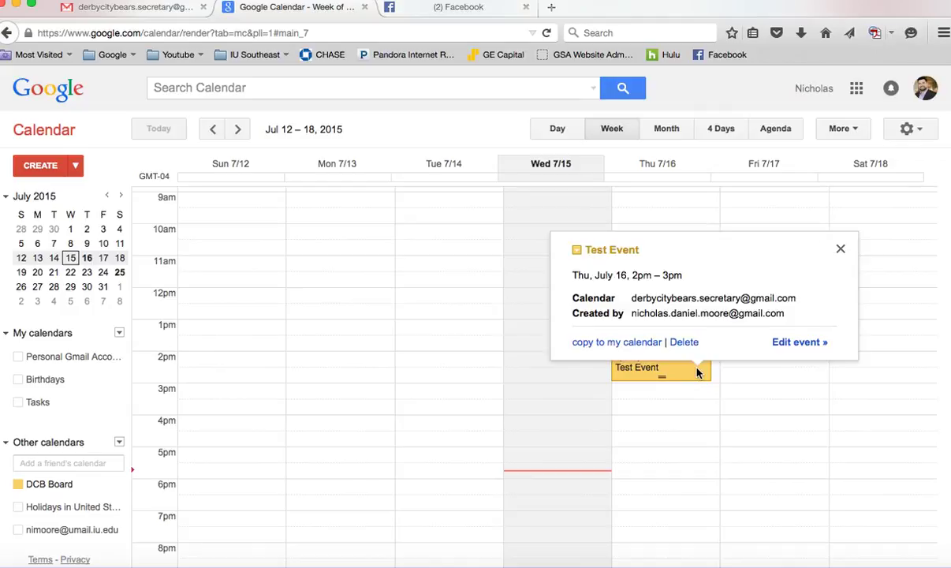
{"action": "left_click", "coordinate": [802, 344]}
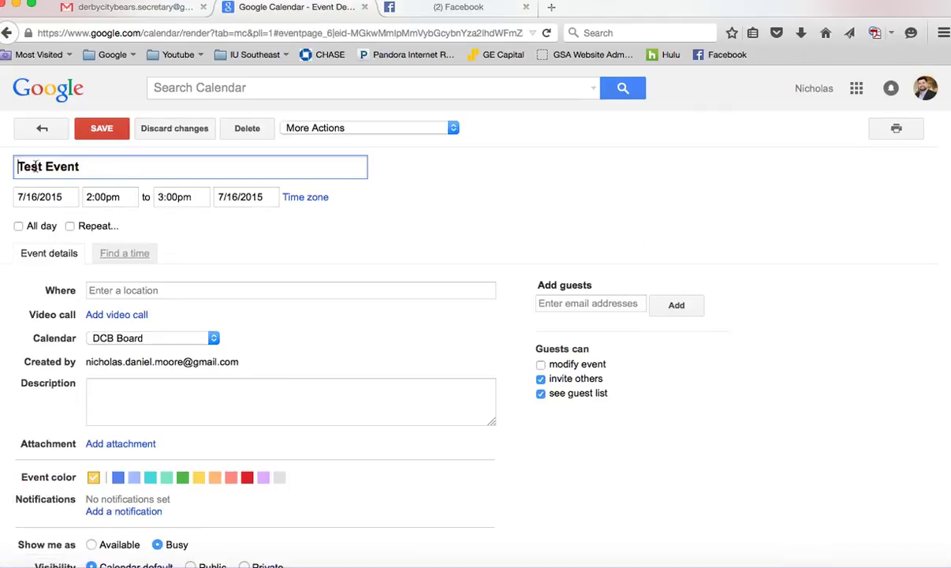
{"action": "left_click", "coordinate": [40, 198]}
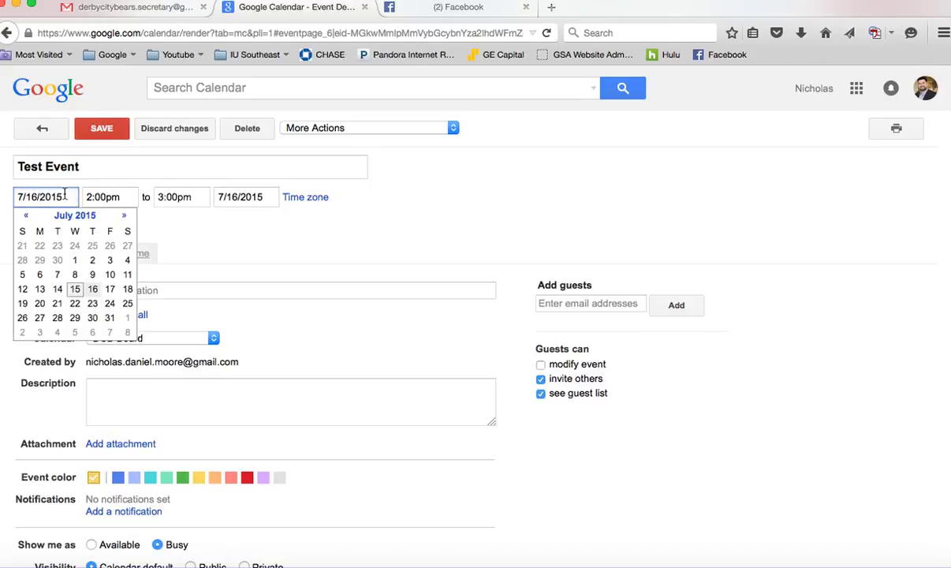
{"action": "left_click", "coordinate": [123, 197]}
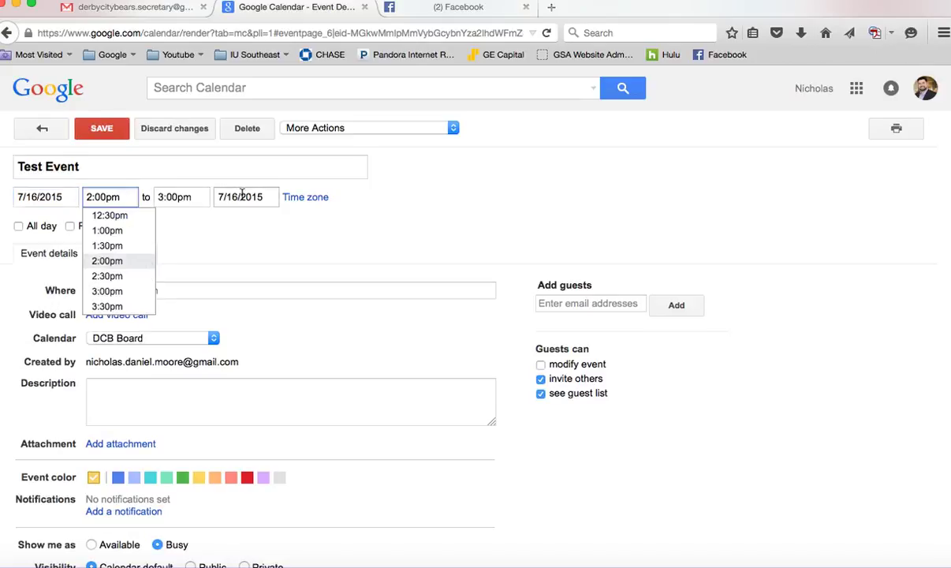
{"action": "left_click", "coordinate": [110, 291]}
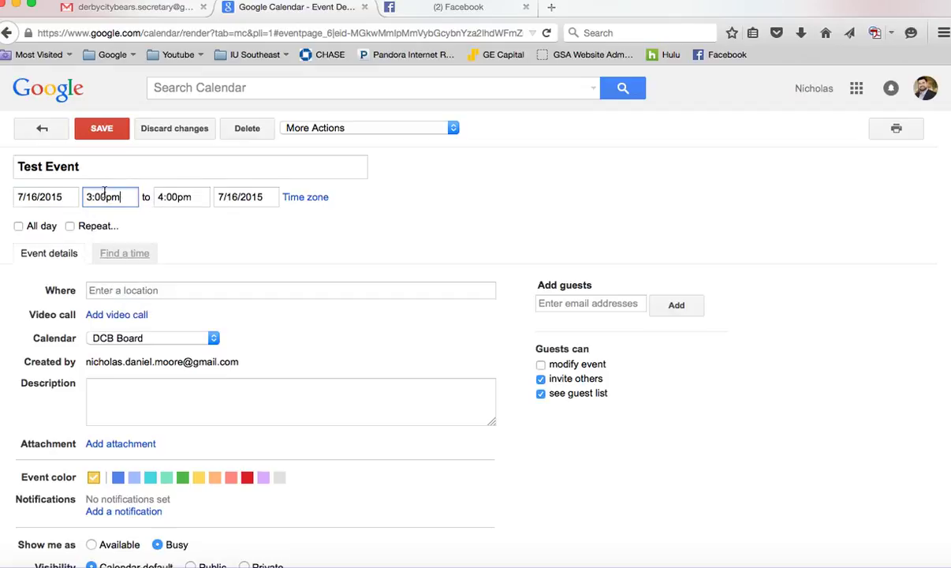
- Set the location of Test Event to "Mid City Mall Library" and keep it on the DCB Board calendar
{"action": "left_click", "coordinate": [146, 290]}
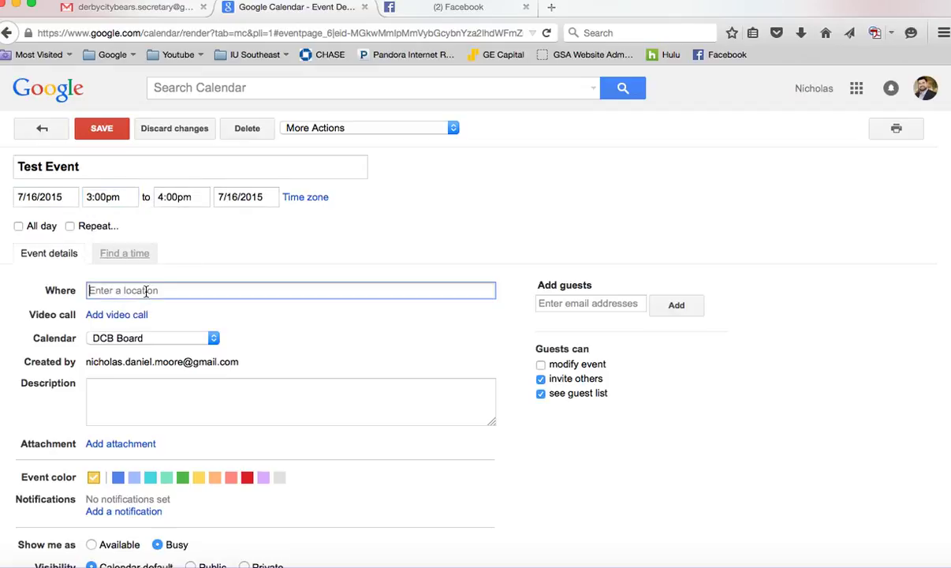
{"action": "type", "text": "Mid Ci"}
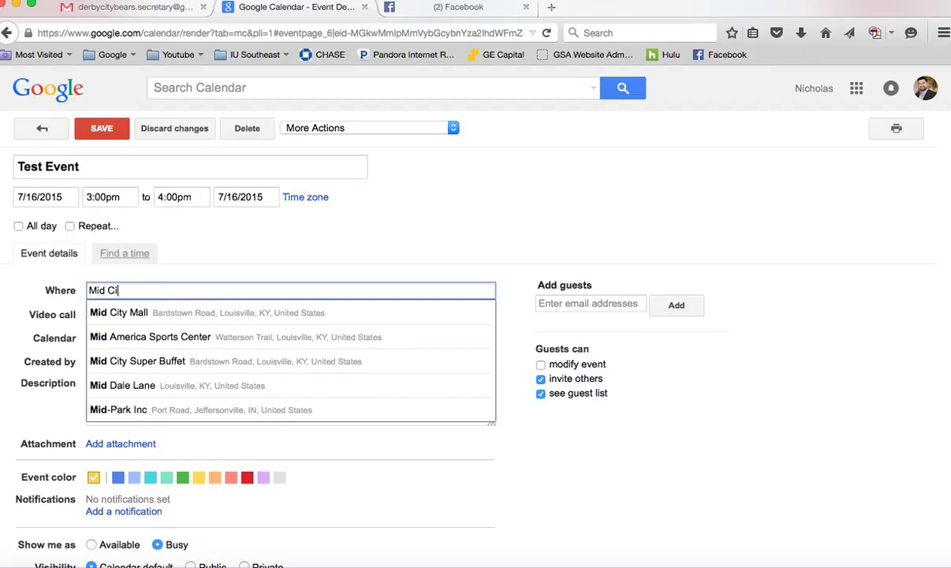
{"action": "type", "text": "ty MA"}
{"action": "key", "text": "BackSpace"}
{"action": "type", "text": "all "}
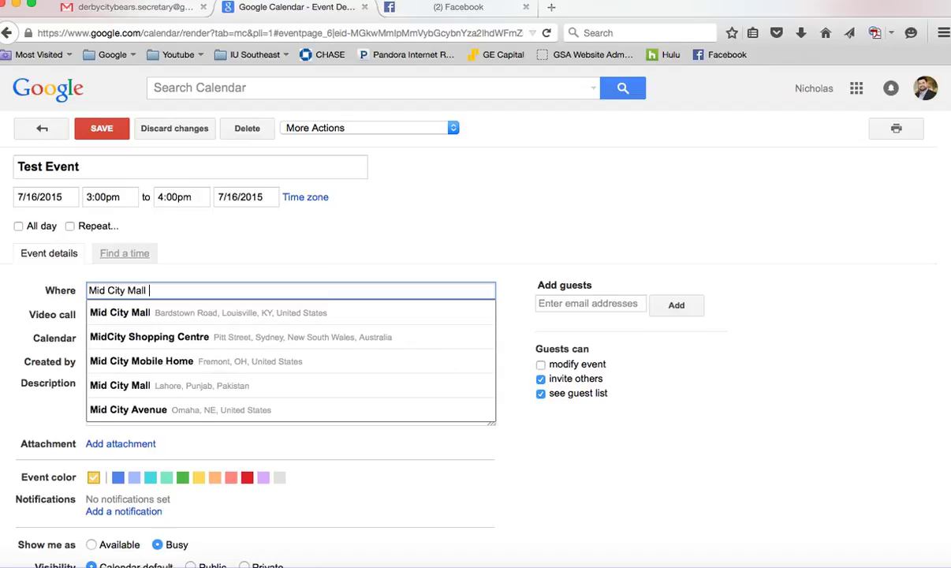
{"action": "type", "text": "Library"}
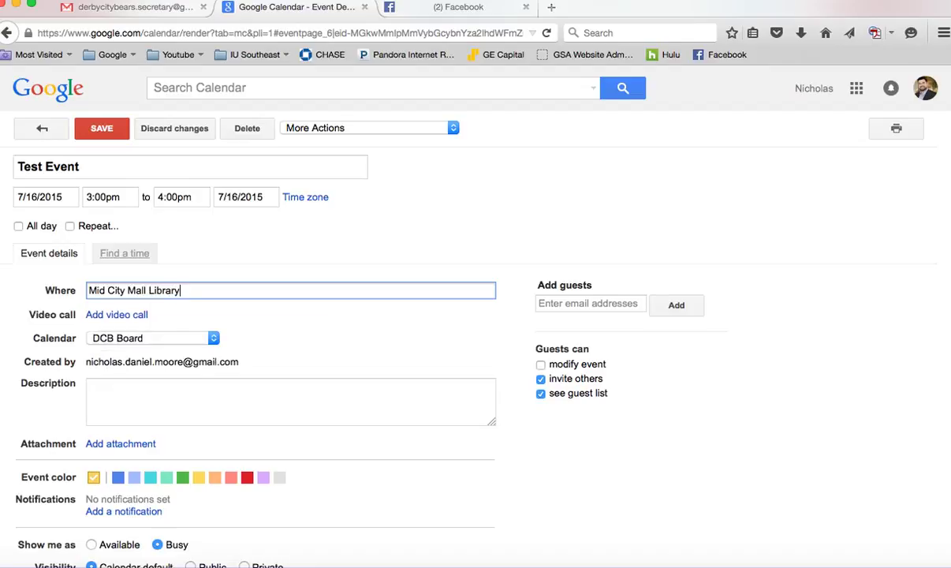
{"action": "left_click", "coordinate": [144, 338]}
{"action": "left_click", "coordinate": [144, 338]}
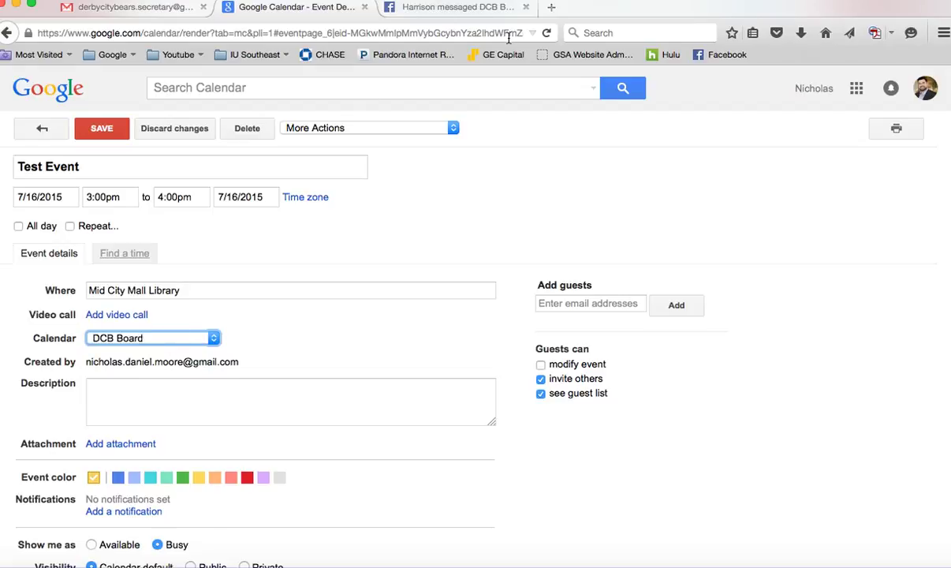
- Close the Facebook page and enter the event description "Review Bylaws & select Tech issues for board members"
{"action": "left_click", "coordinate": [525, 7]}
{"action": "left_click", "coordinate": [156, 399]}
{"action": "left_click", "coordinate": [156, 398]}
{"action": "type", "text": "REview"}
{"action": "key", "text": "BackSpace"}
{"action": "key", "text": "BackSpace"}
{"action": "key", "text": "BackSpace"}
{"action": "key", "text": "BackSpace"}
{"action": "key", "text": "BackSpace"}
{"action": "type", "text": "eview Bylaws "}
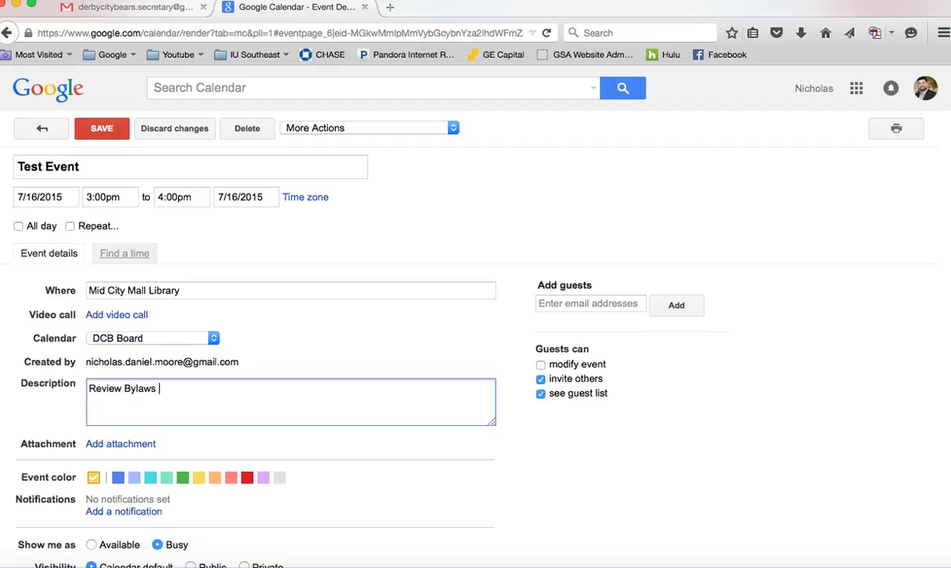
{"action": "type", "text": "& select Tech issues for board members"}
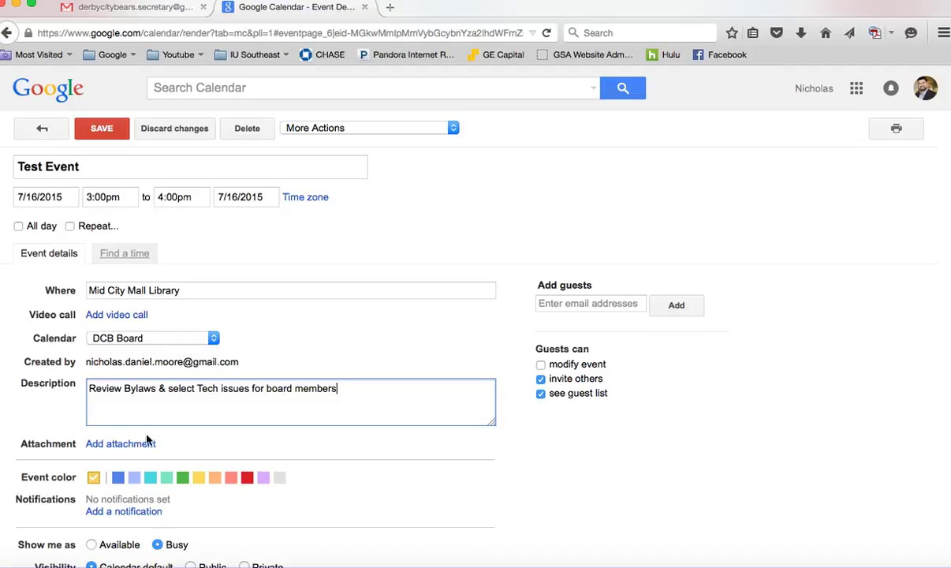
- Check the remaining event options and save the changes to Test Event
{"action": "scroll", "coordinate": [356, 412], "scroll_direction": "down", "scroll_amount": 2}
{"action": "scroll", "coordinate": [356, 413], "scroll_direction": "up", "scroll_amount": 2}
{"action": "left_click", "coordinate": [119, 130]}
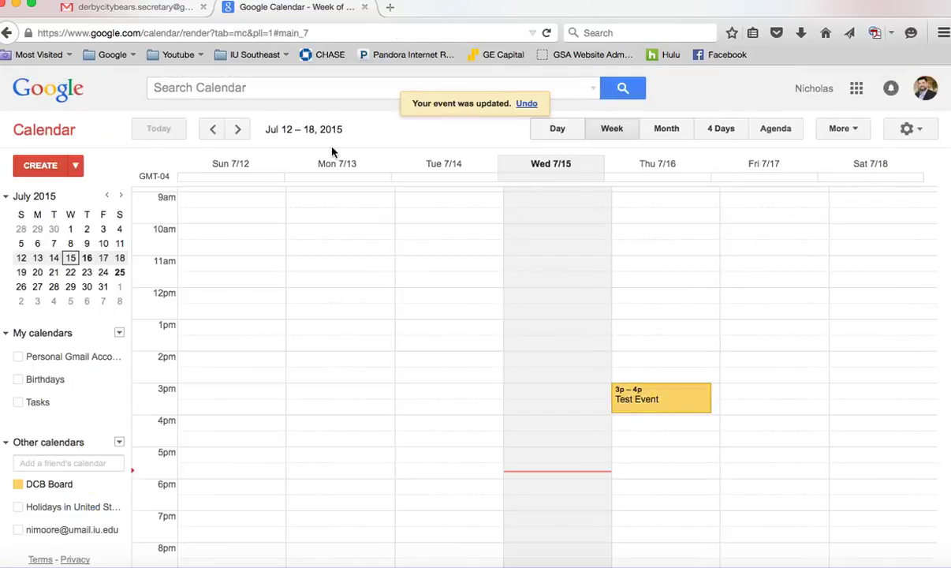
- Go to the week of Jul 19 – 25, 2015 and delete Saturday's Board Bylaws Meeting
{"action": "left_click", "coordinate": [238, 129]}
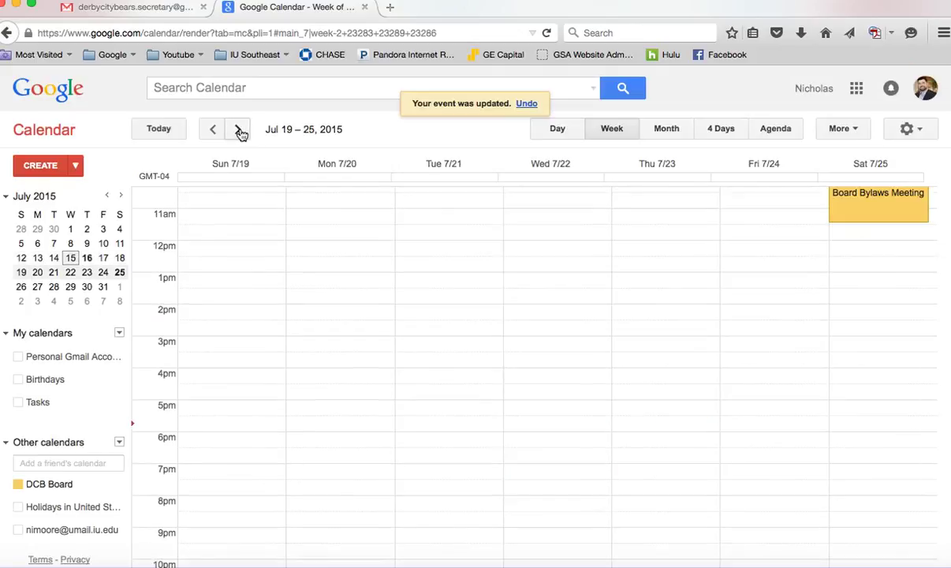
{"action": "scroll", "coordinate": [775, 292], "scroll_direction": "up", "scroll_amount": 3}
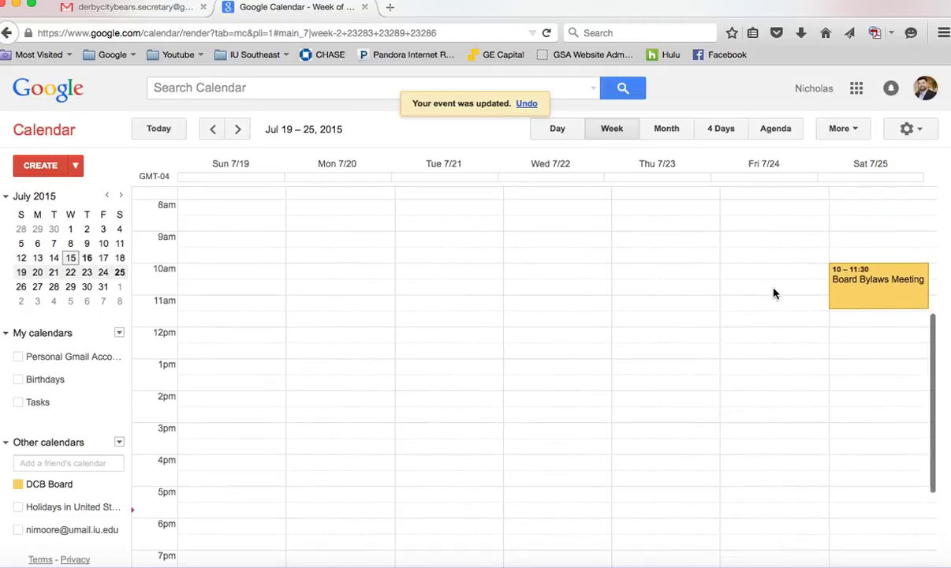
{"action": "left_click", "coordinate": [900, 295]}
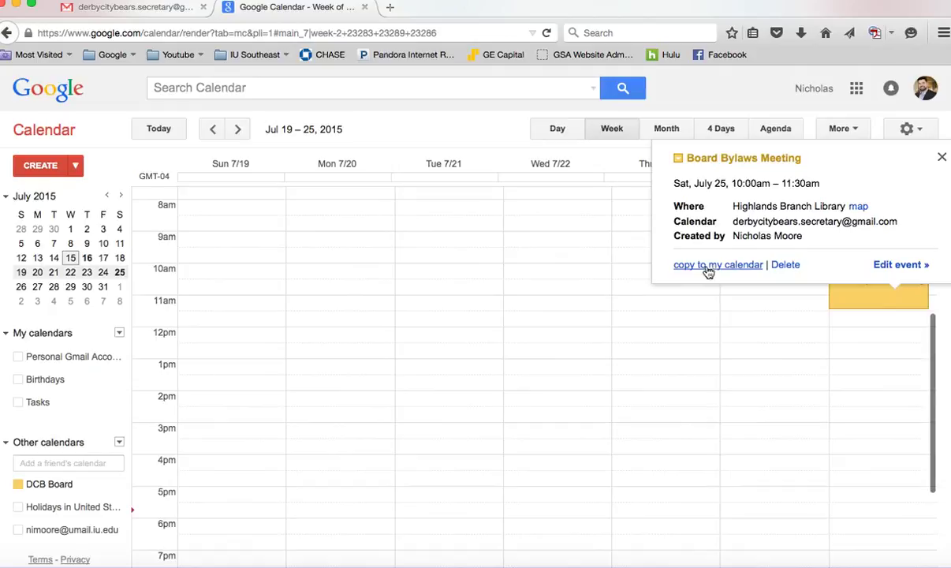
{"action": "left_click", "coordinate": [797, 265]}
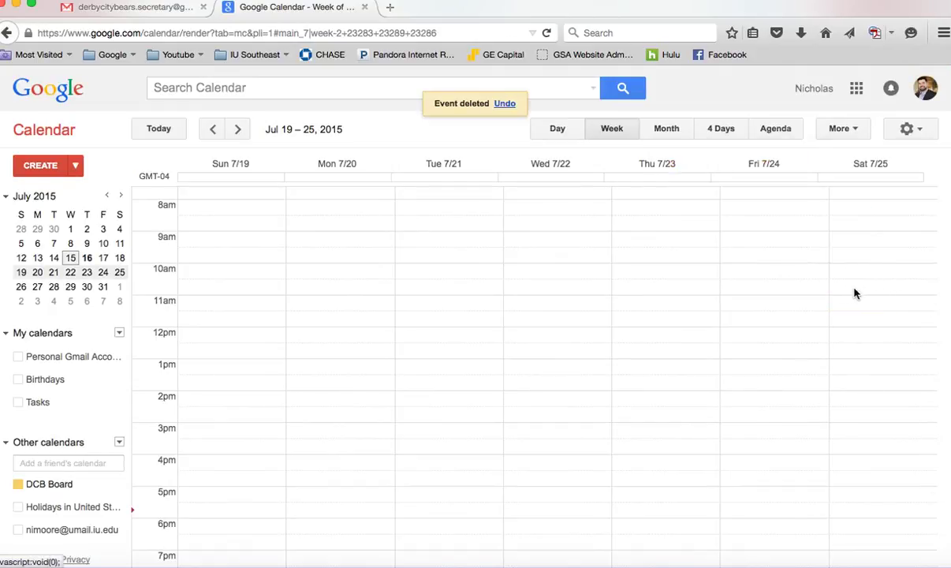
- Create a detailed DCB Board event on Saturday, July 25 starting at 10am and title it "Bylaws Meeting"
{"action": "left_click", "coordinate": [877, 272]}
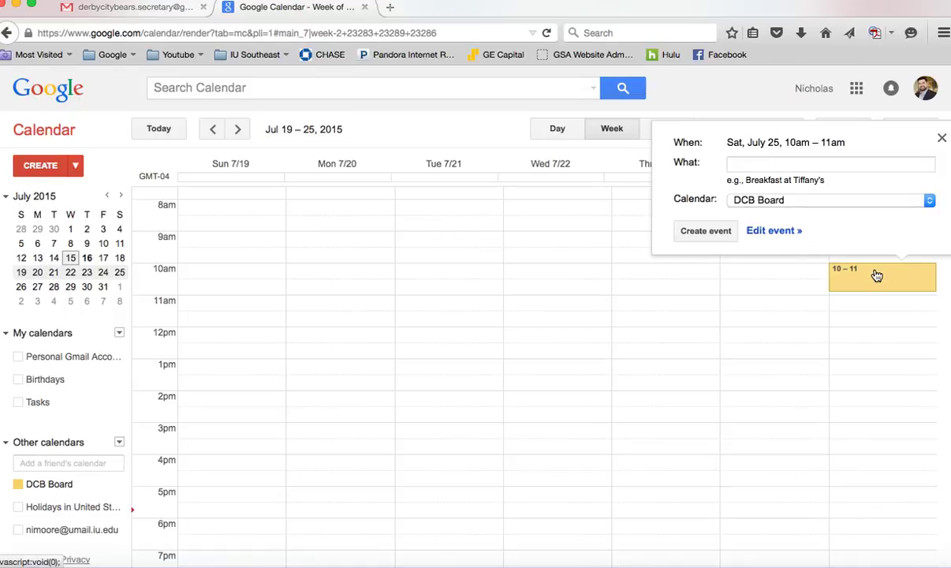
{"action": "left_click", "coordinate": [773, 231]}
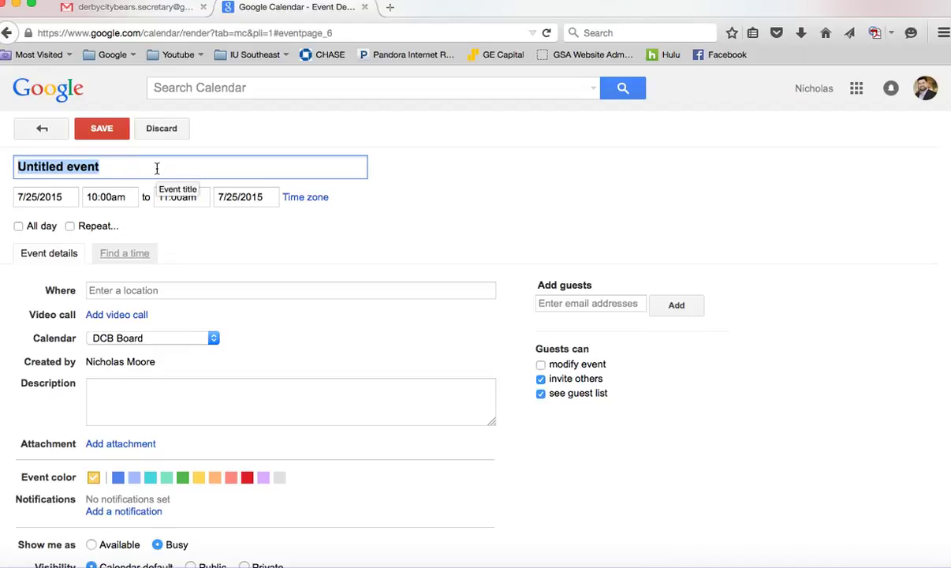
{"action": "type", "text": "Bylaws MEetin"}
{"action": "key", "text": "BackSpace"}
{"action": "key", "text": "BackSpace"}
{"action": "key", "text": "BackSpace"}
{"action": "key", "text": "BackSpace"}
{"action": "key", "text": "BackSpace"}
{"action": "type", "text": "eeting"}
- Keep the meeting's date of 7/25/2015 and set its end time to 11:30am
{"action": "left_click", "coordinate": [43, 196]}
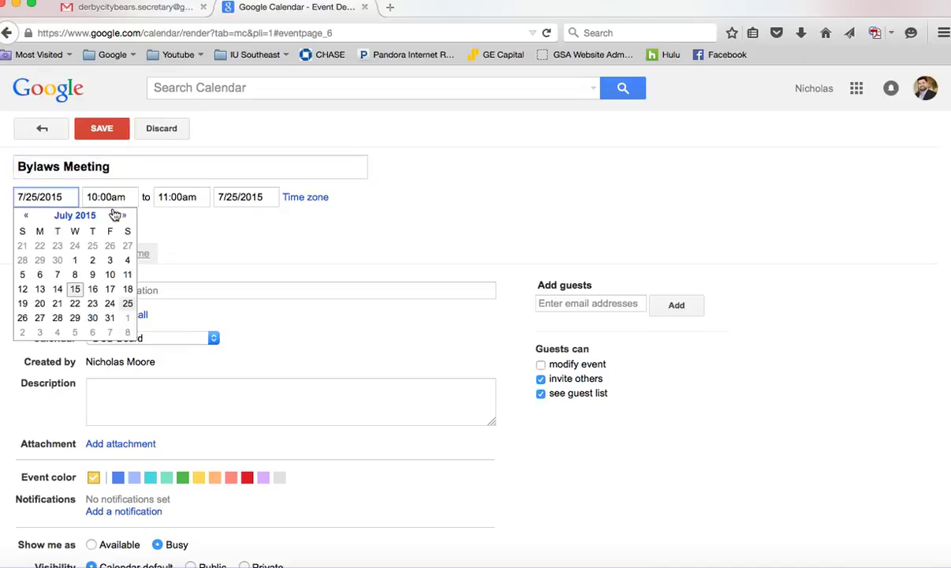
{"action": "left_click", "coordinate": [182, 196]}
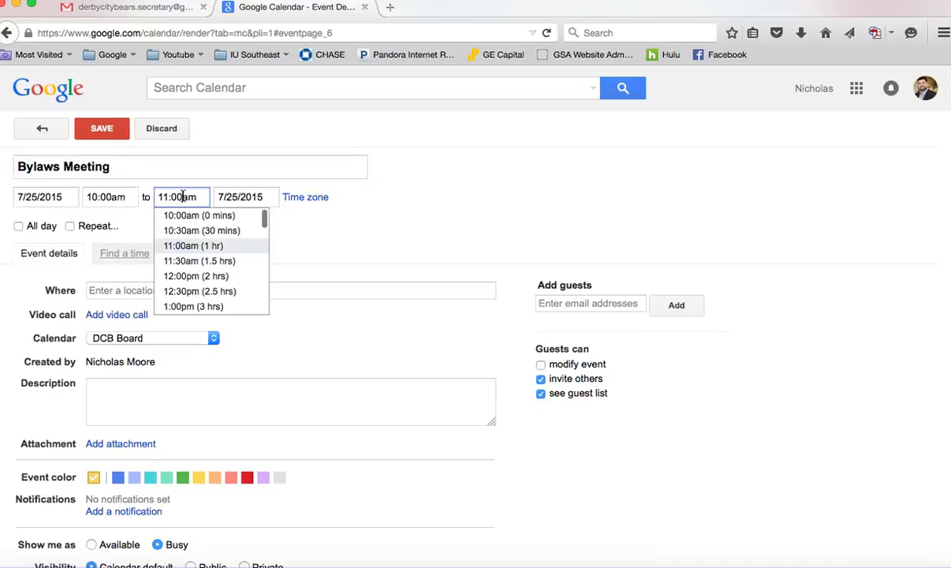
{"action": "left_click", "coordinate": [193, 260]}
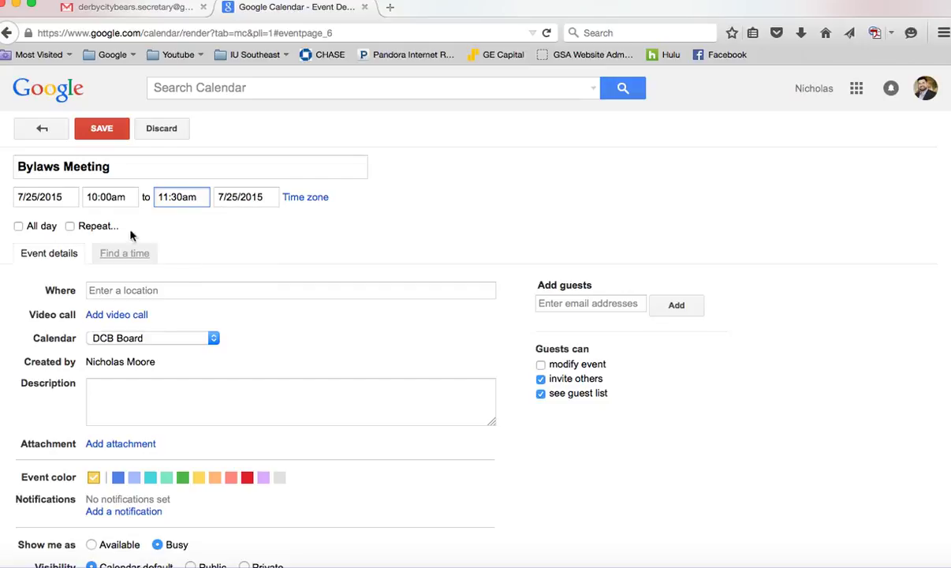
- Set the location of Bylaws Meeting to "Mid City Mall Library"
{"action": "left_click", "coordinate": [121, 291]}
{"action": "type", "text": "Mid"}
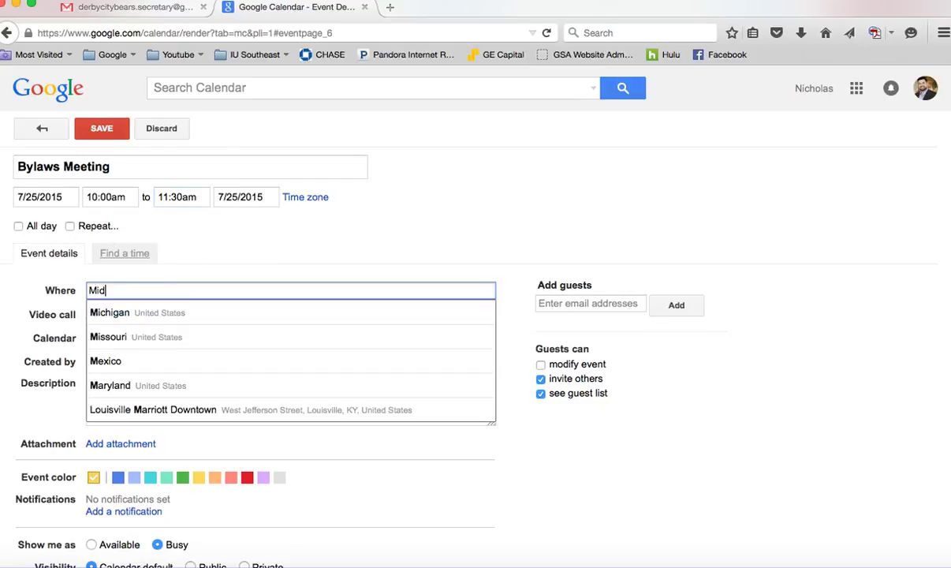
{"action": "type", "text": " City Mall Li"}
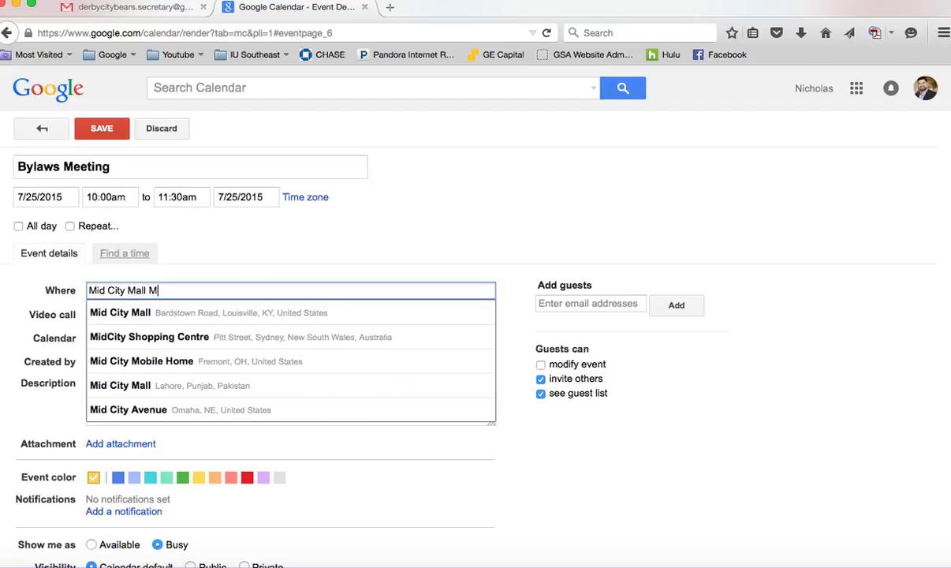
{"action": "type", "text": "brary"}
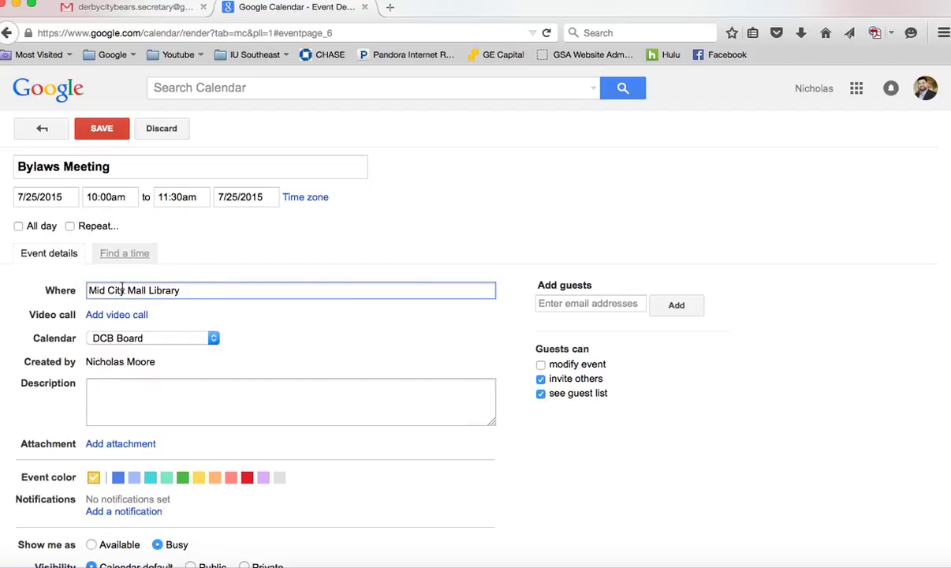
{"action": "left_click", "coordinate": [70, 227]}
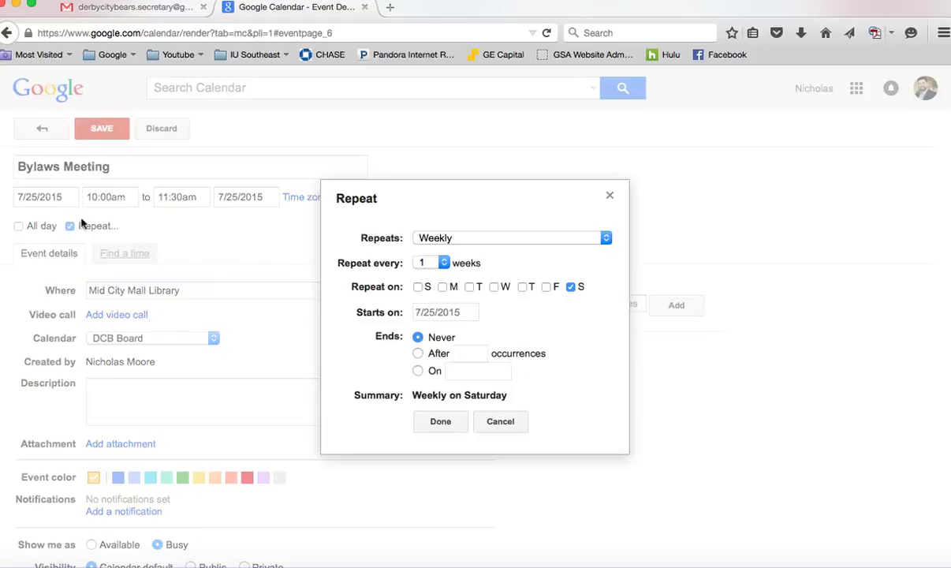
{"action": "left_click", "coordinate": [476, 237]}
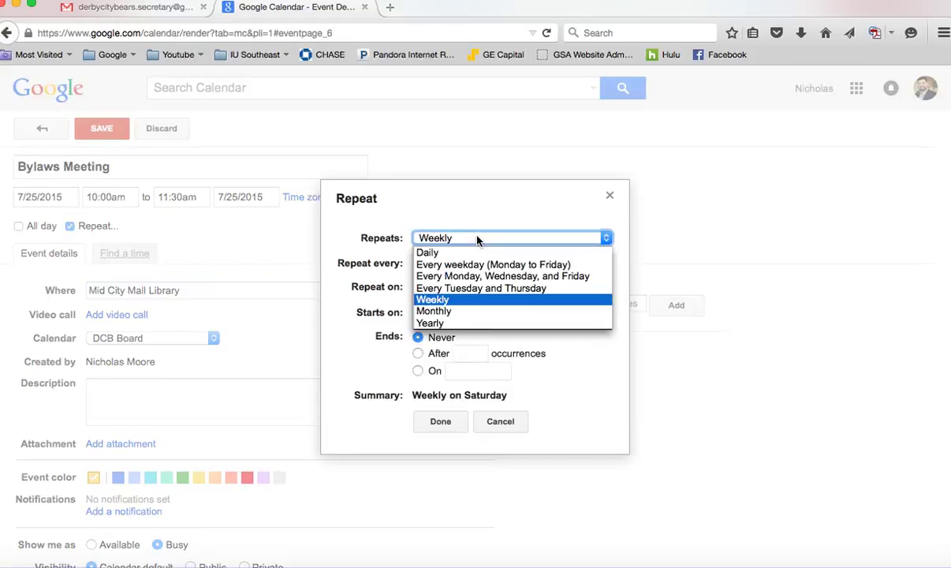
{"action": "left_click", "coordinate": [446, 312]}
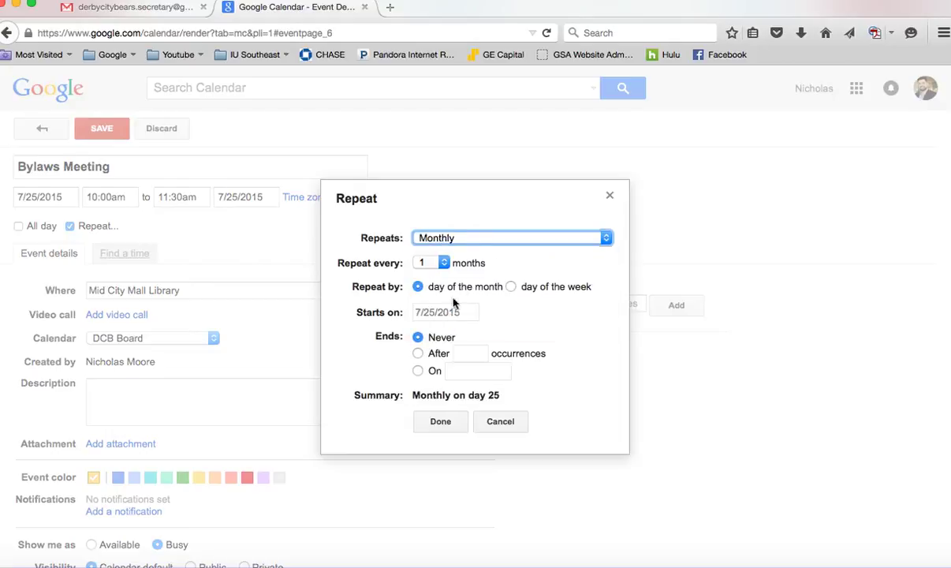
{"action": "left_click", "coordinate": [418, 371]}
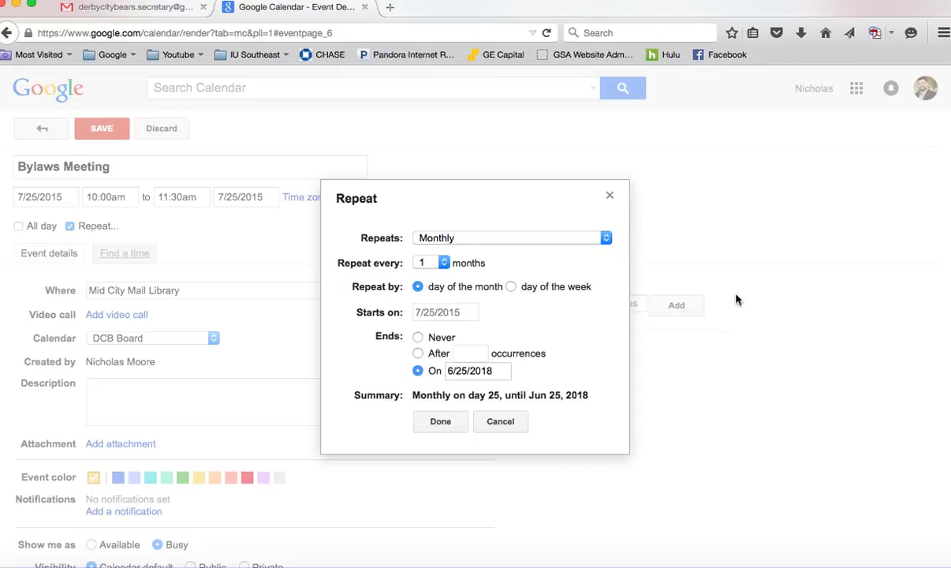
{"action": "left_click", "coordinate": [500, 422]}
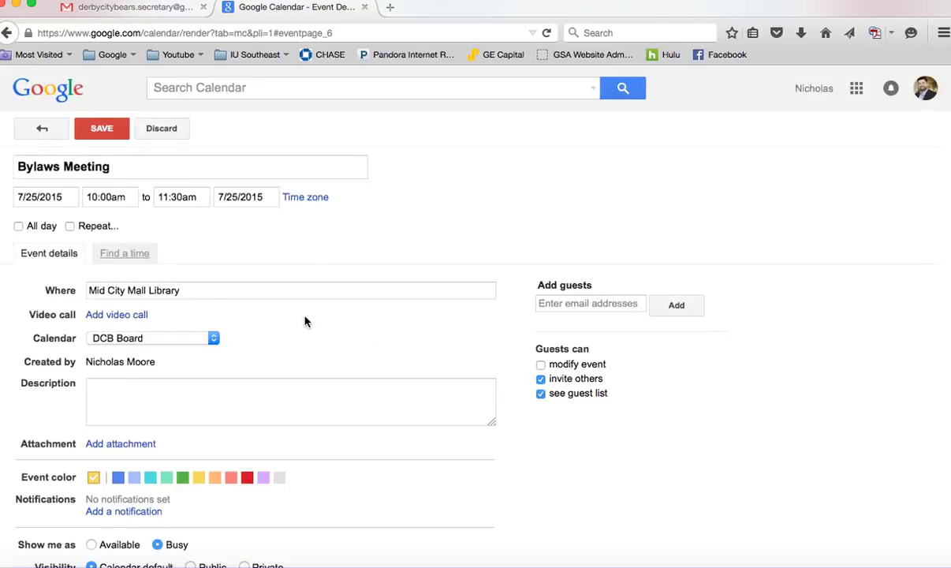
- Check the remaining options of Bylaws Meeting and save the event to the calendar
{"action": "scroll", "coordinate": [304, 320], "scroll_direction": "down", "scroll_amount": 2}
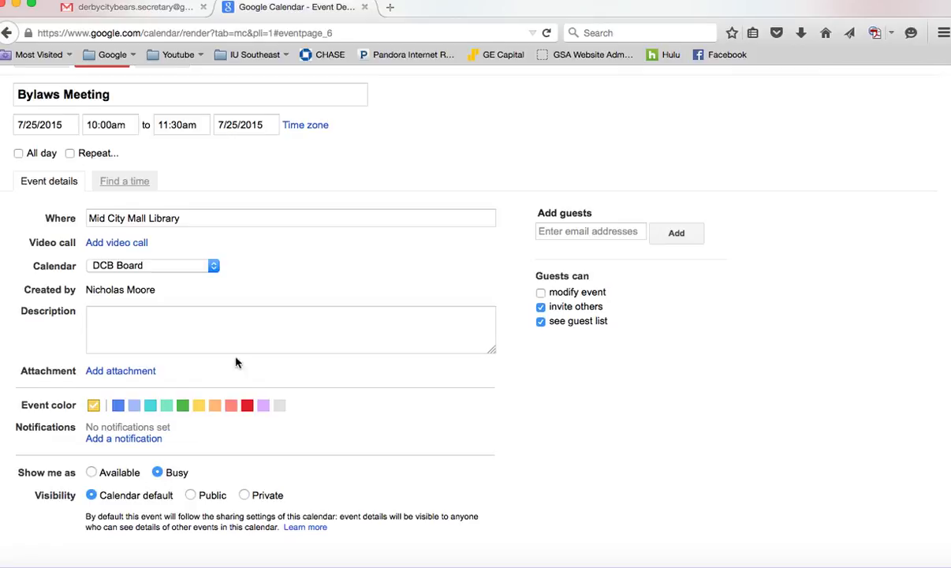
{"action": "scroll", "coordinate": [394, 323], "scroll_direction": "up", "scroll_amount": 3}
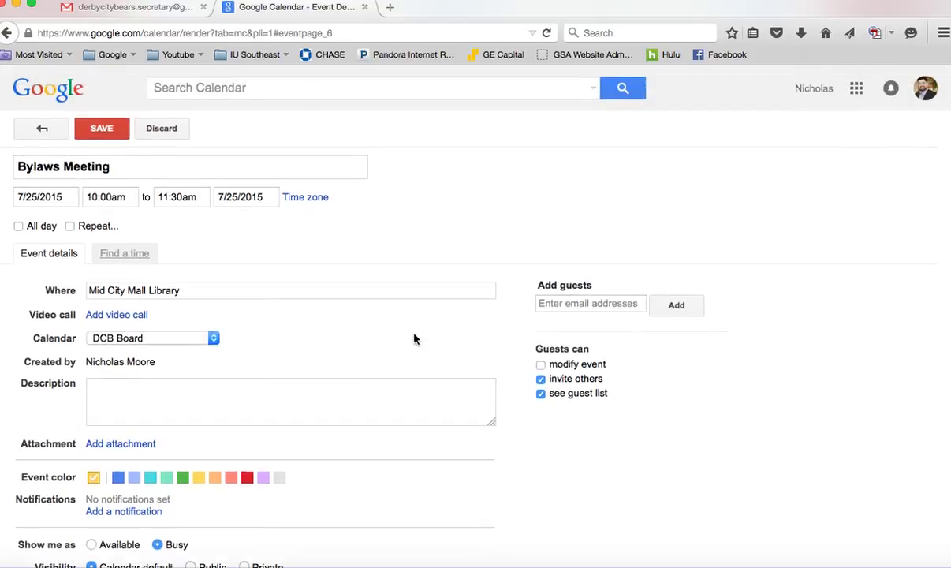
{"action": "left_click", "coordinate": [103, 131]}
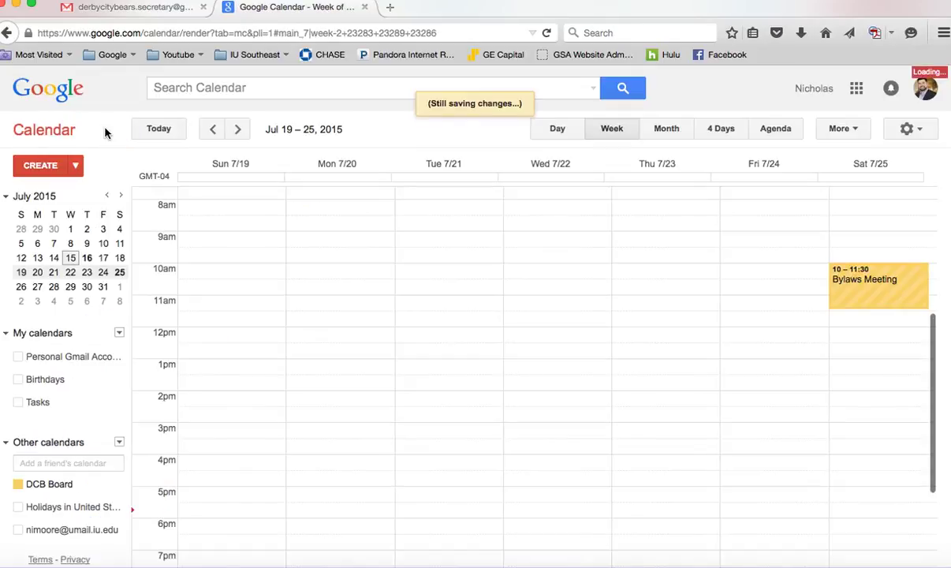